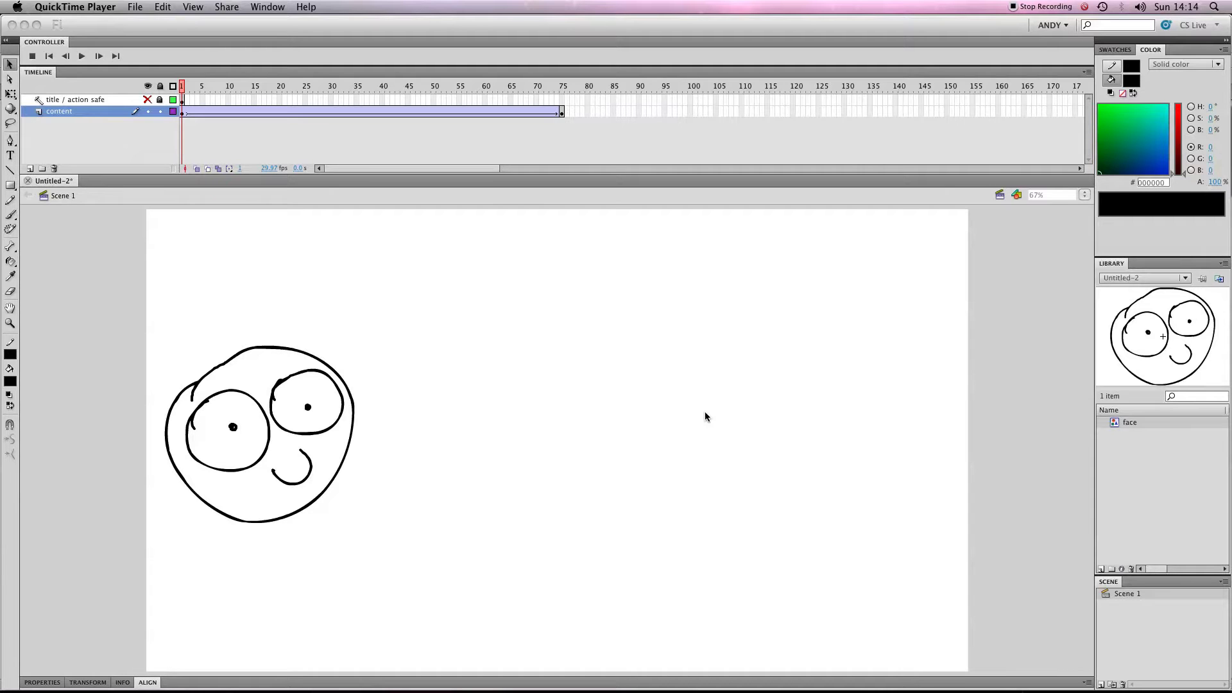
Scrub through the tween and display the frame properties of the content layer's first keyframe
left_click(225, 90)
left_click_drag(499, 88, 110, 113)
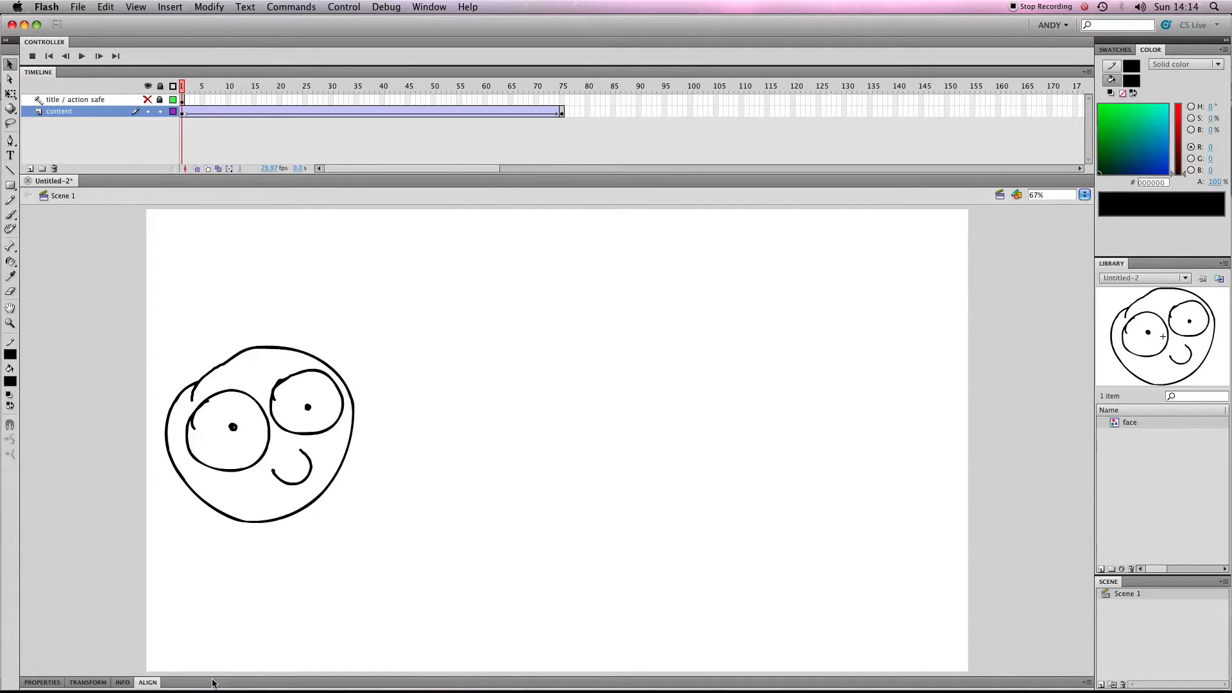
left_click(212, 682)
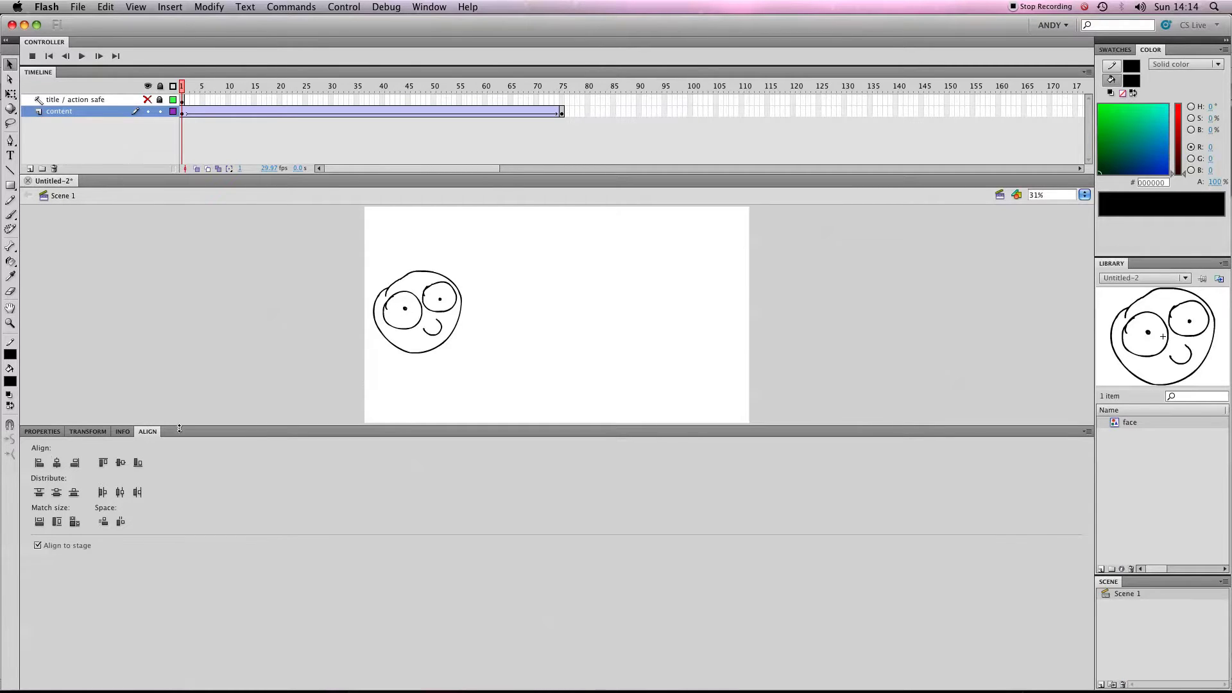
left_click(40, 433)
left_click_drag(217, 427, 218, 443)
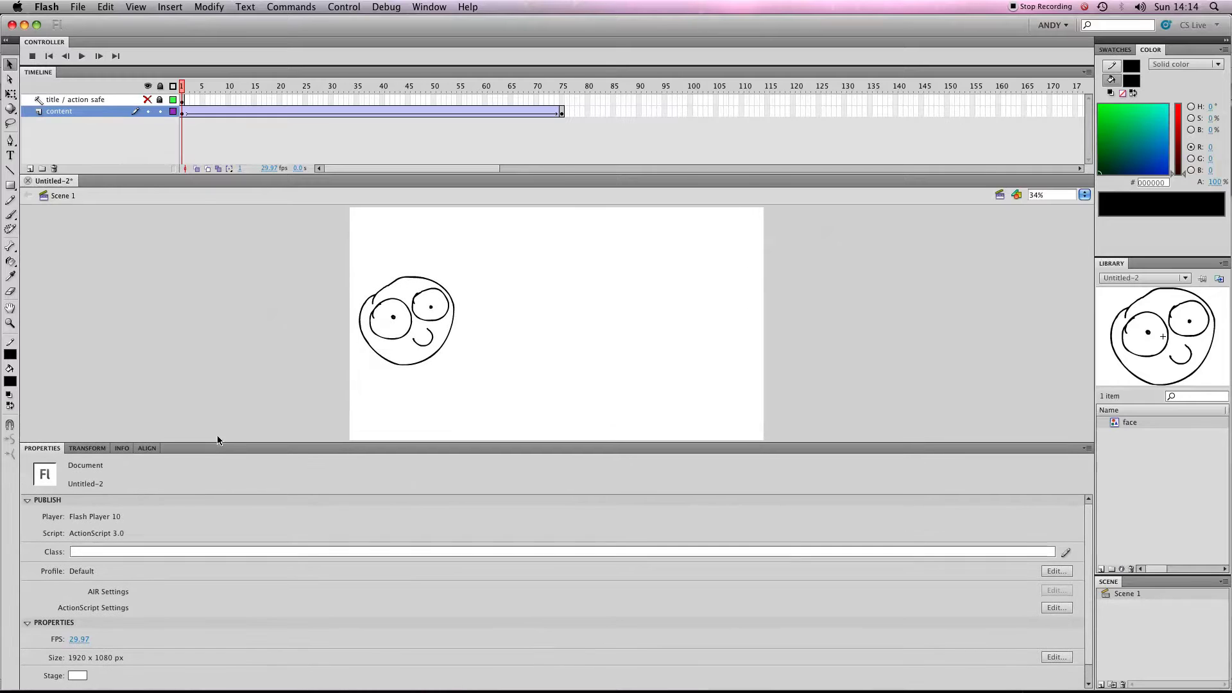
left_click(182, 112)
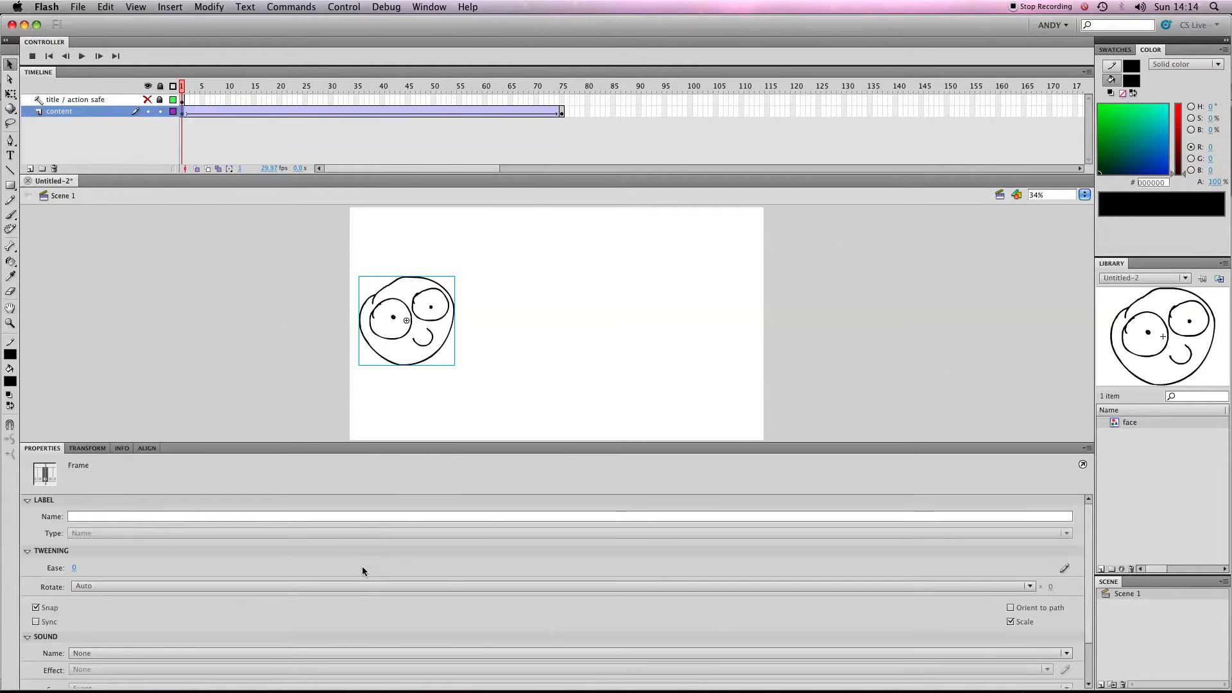
Collapse the Label and Sound sections of the frame properties and resize the properties area to leave more room for the stage
left_click_drag(172, 442, 179, 336)
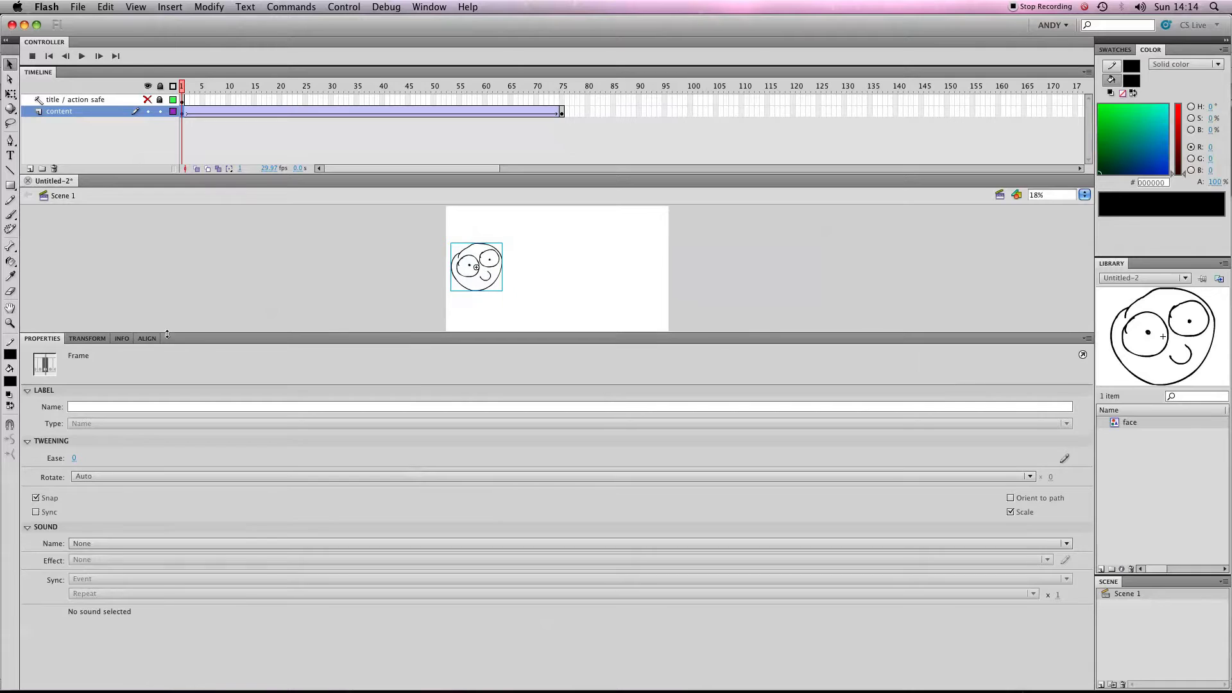
left_click(28, 392)
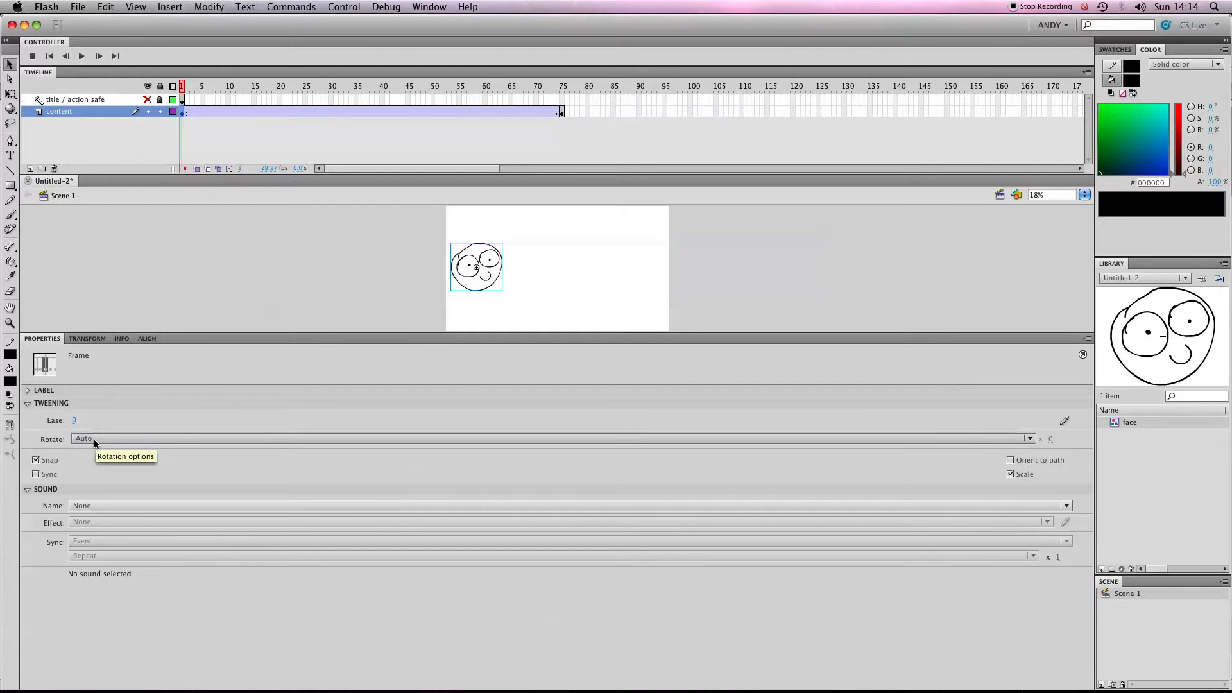
left_click(28, 489)
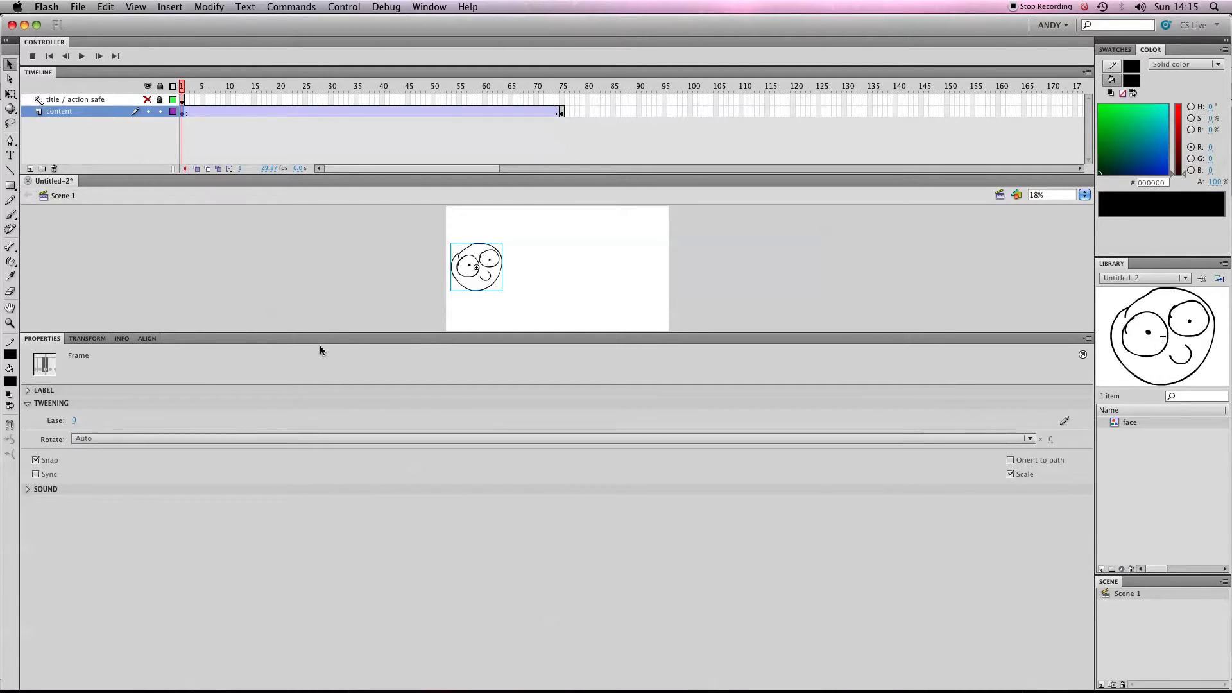
left_click_drag(322, 333, 322, 461)
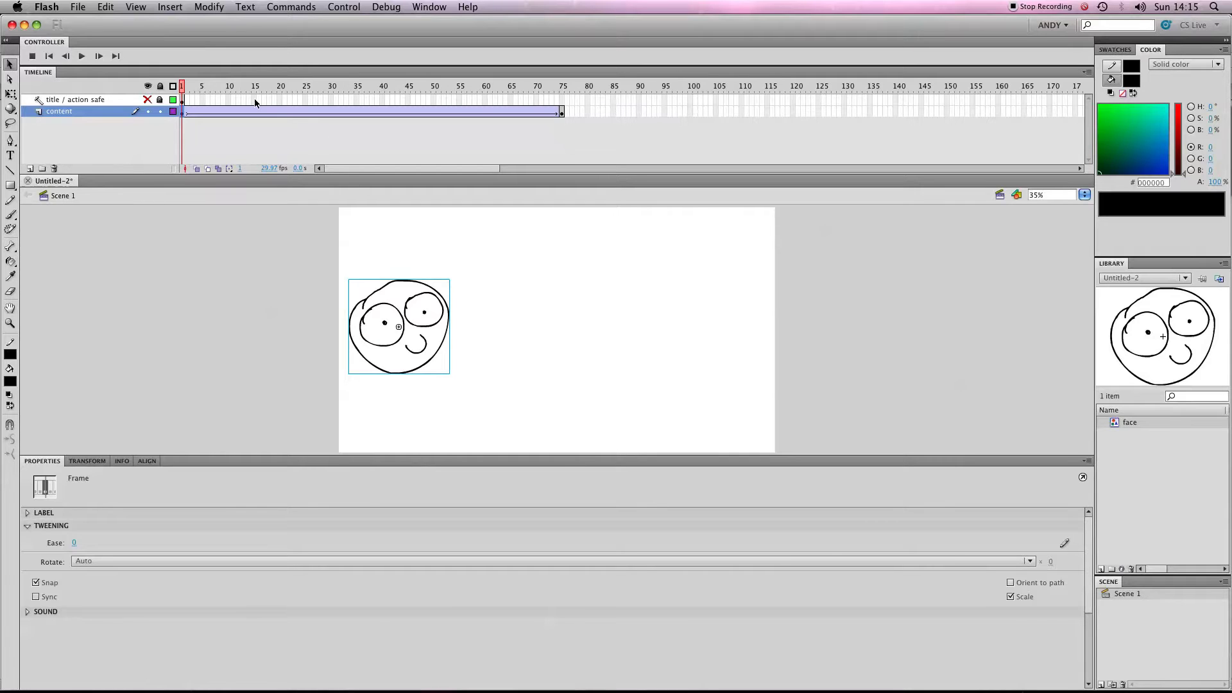
Turn on onion skinning at frame 75, extend its range back to frame 1, and play the animation
left_click_drag(233, 86, 564, 88)
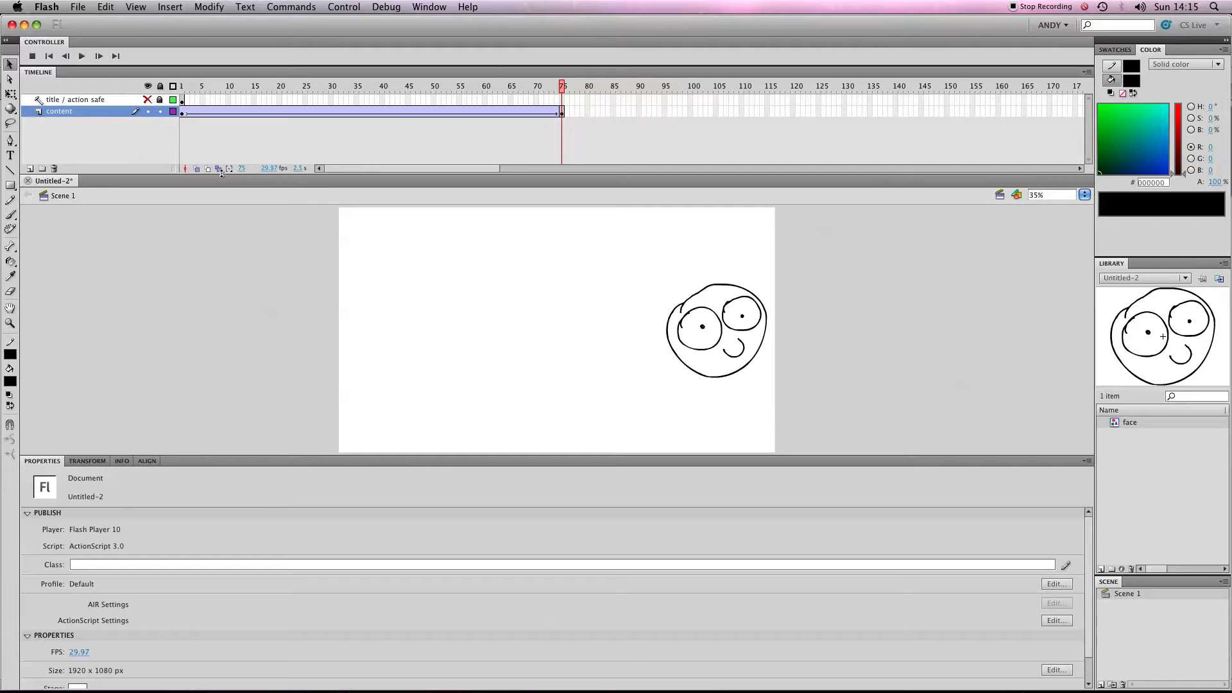
left_click(195, 168)
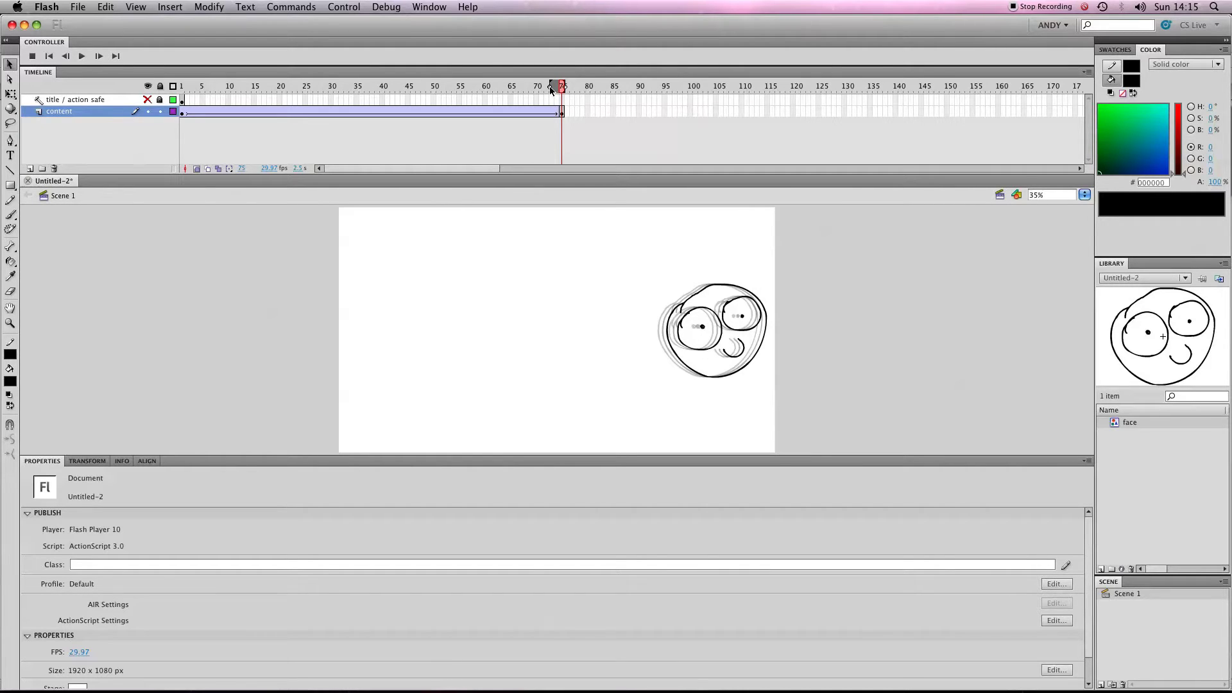
left_click_drag(550, 86, 181, 86)
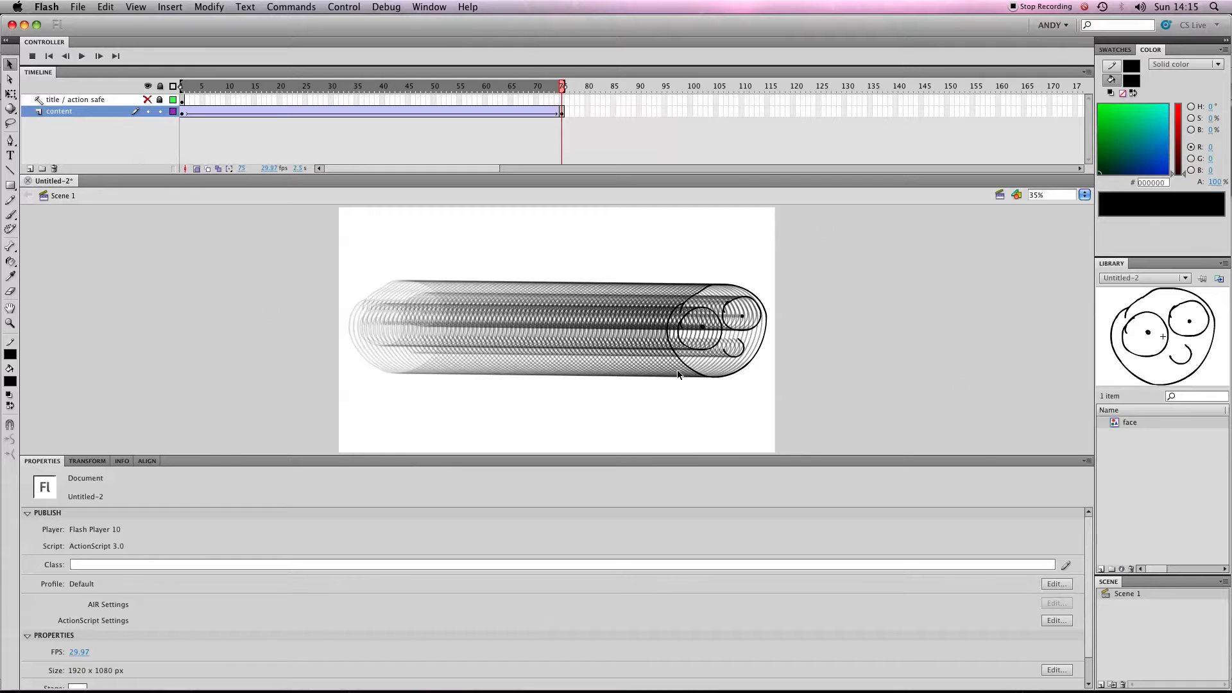
key("Return")
Set the content tween's ease to 100 out at frame 1 and play the animation back several times
left_click(183, 116)
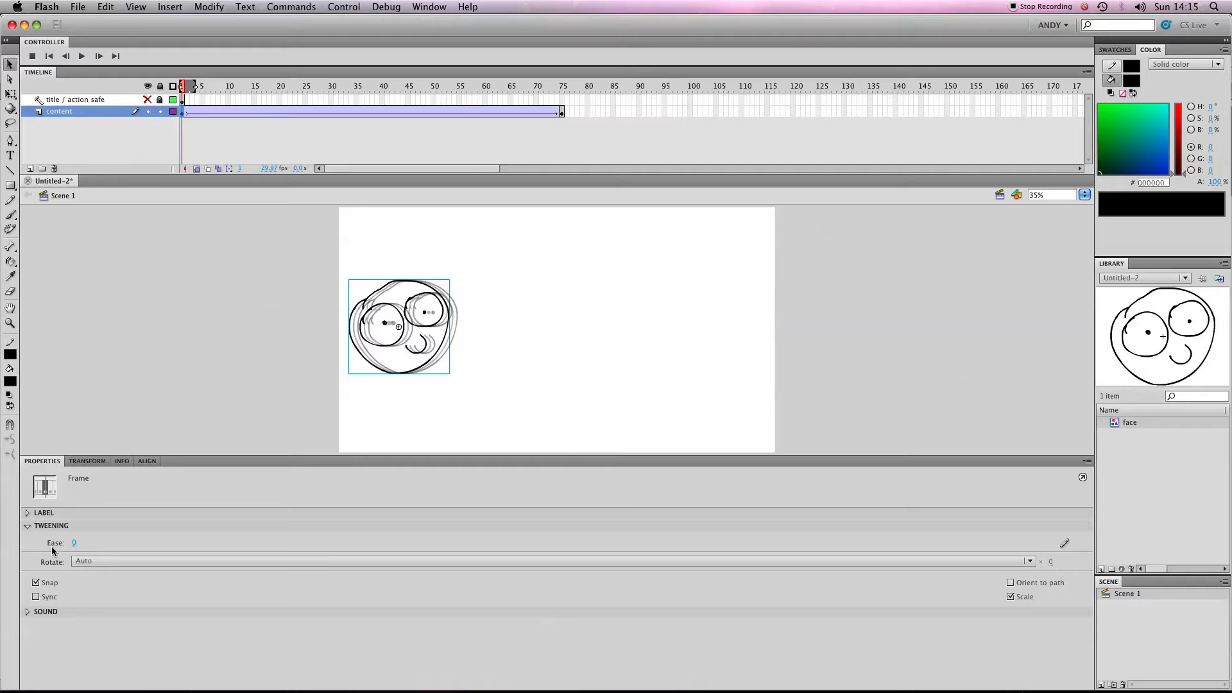
left_click_drag(74, 543, 525, 525)
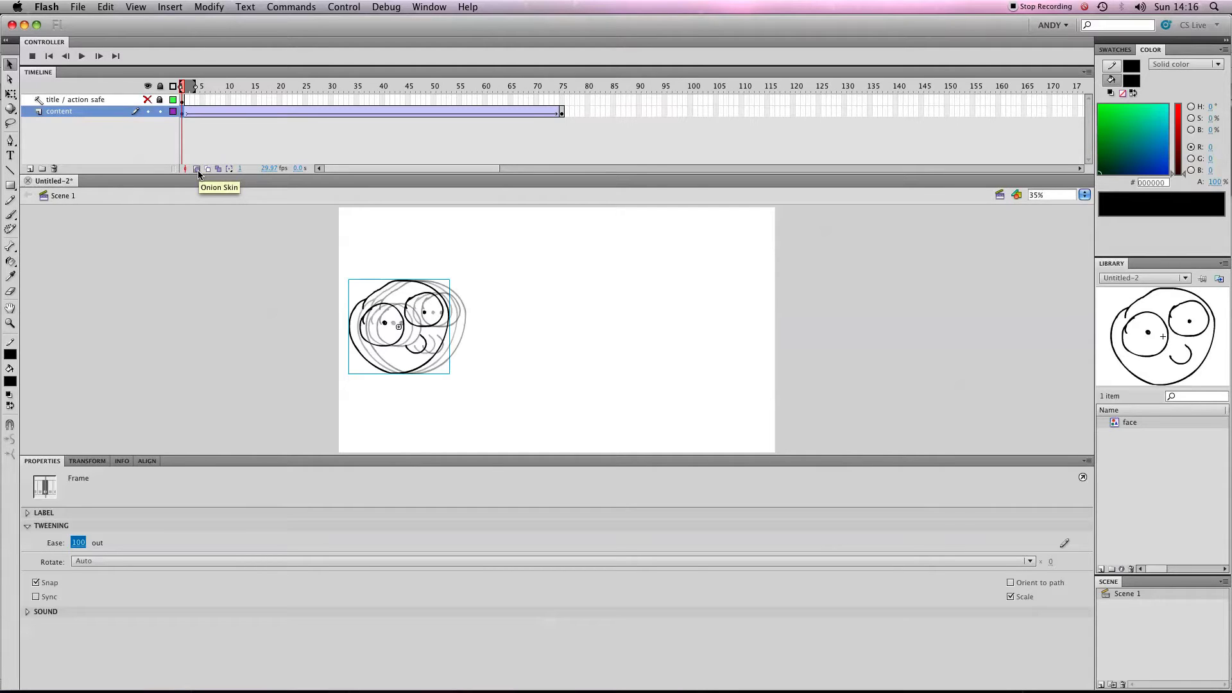
left_click(114, 412)
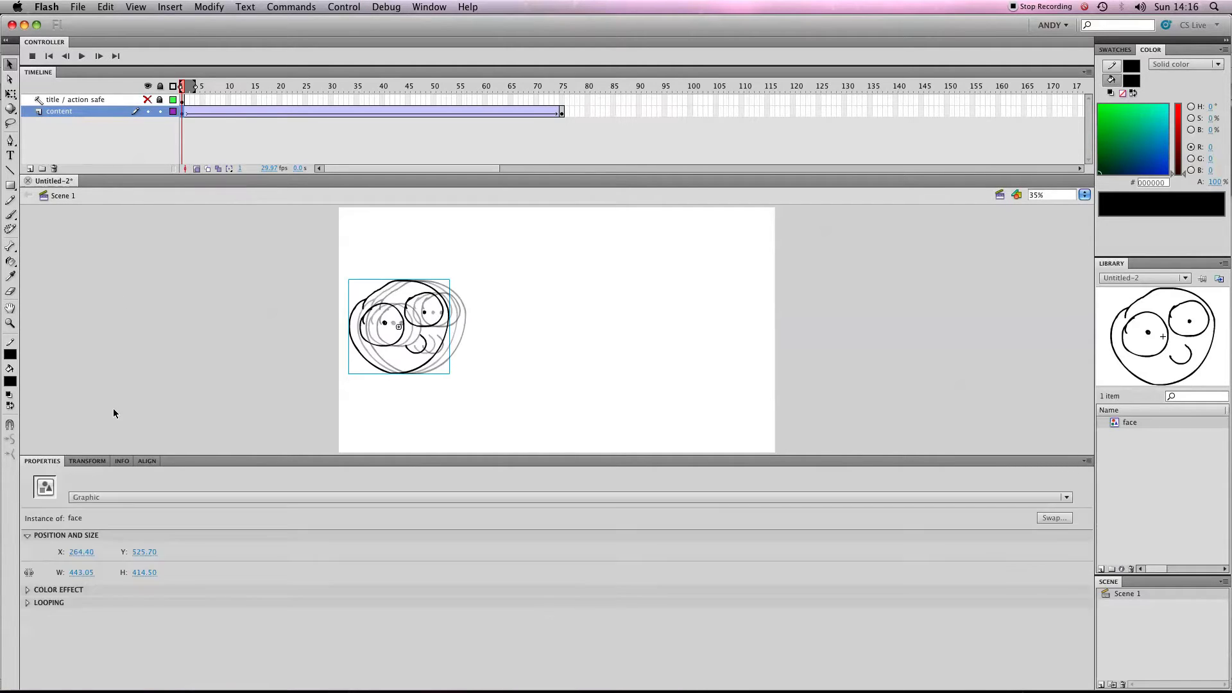
key("Return")
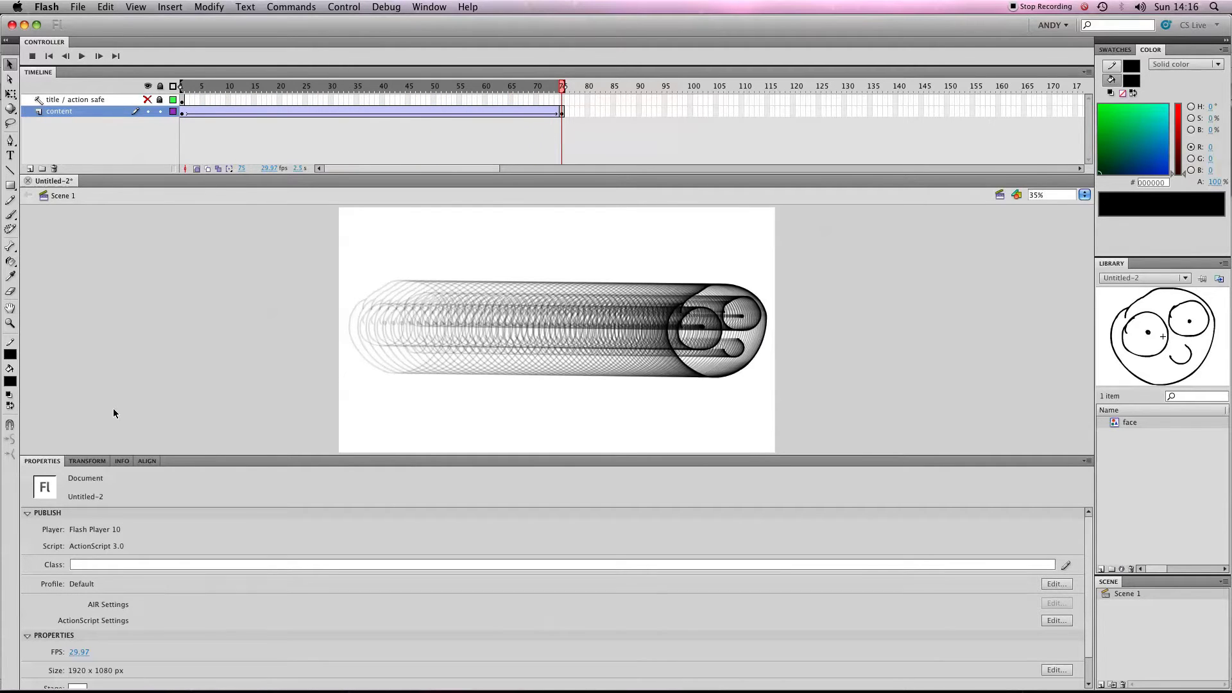
key("Return")
key("Return")
Set the content tween's ease to -100 in at frame 1 and replay the animation
left_click(182, 111)
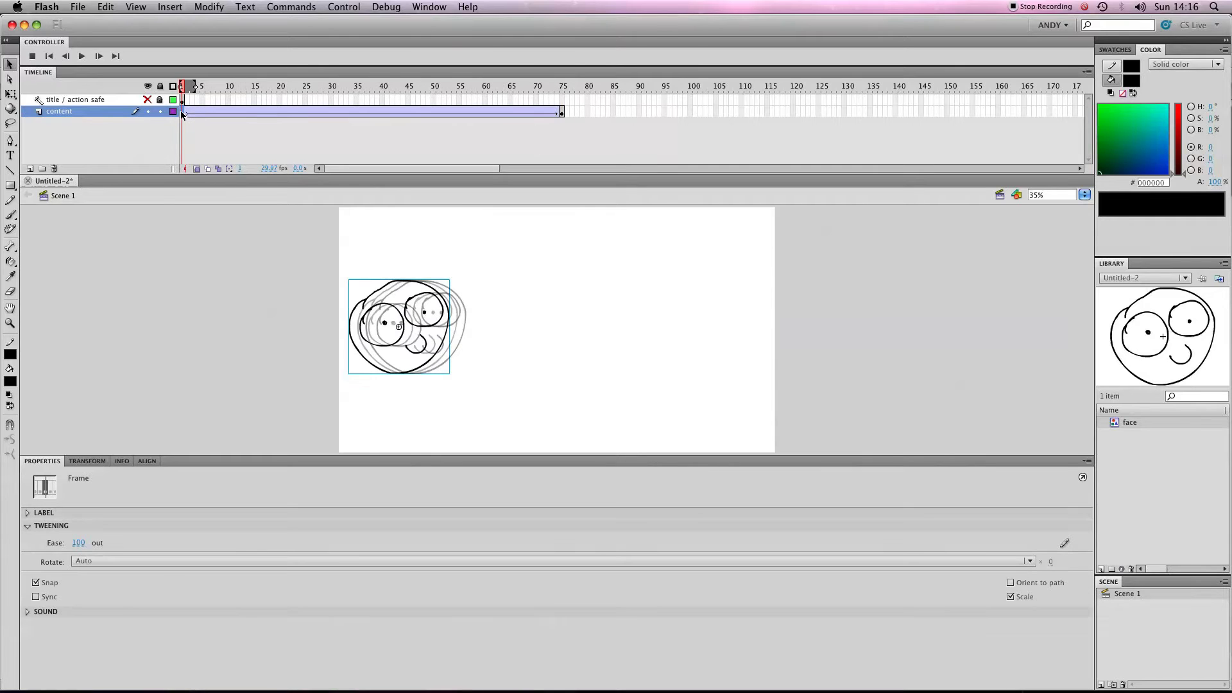
left_click(78, 543)
left_click_drag(78, 545, 27, 646)
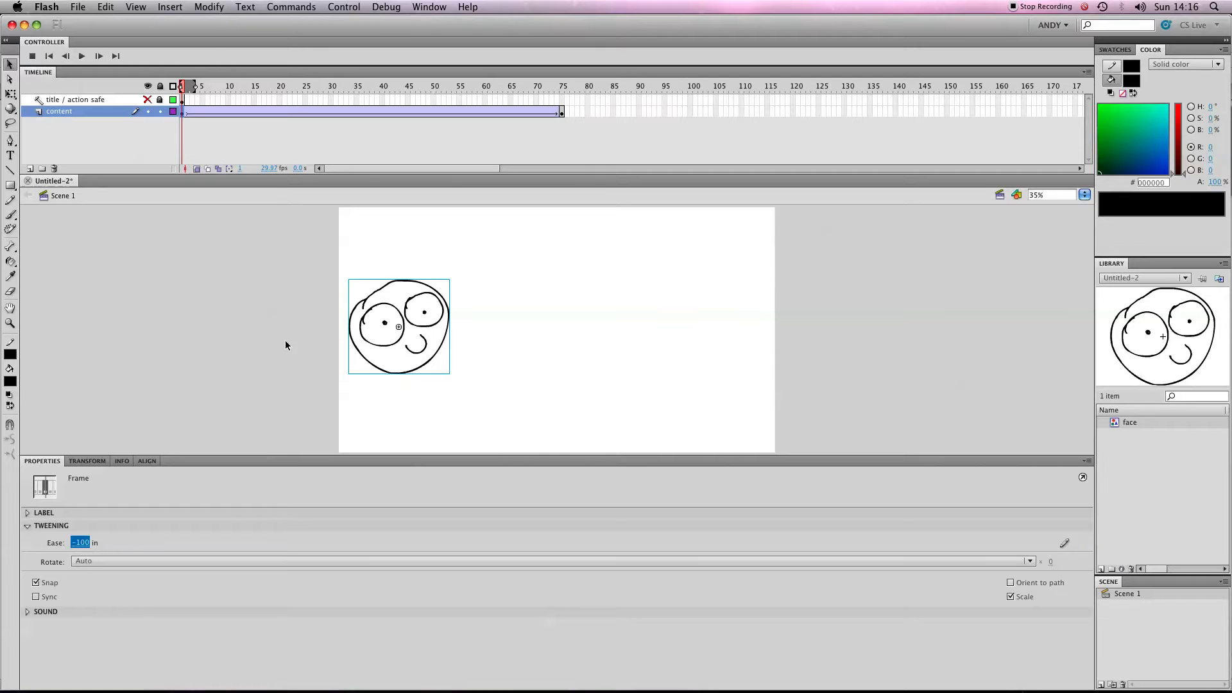
left_click(221, 298)
key("Return")
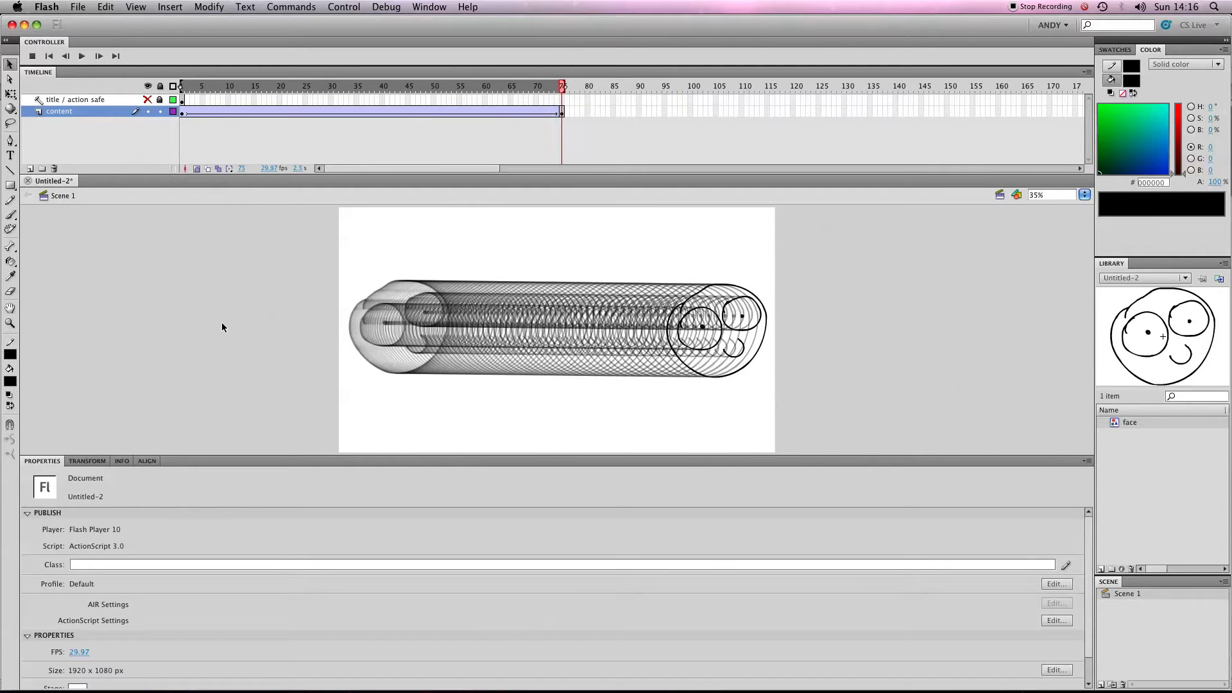
key("Return")
key("Return")
Set the content tween starting at frame 1 to rotate clockwise (CW) 3 times
left_click(183, 112)
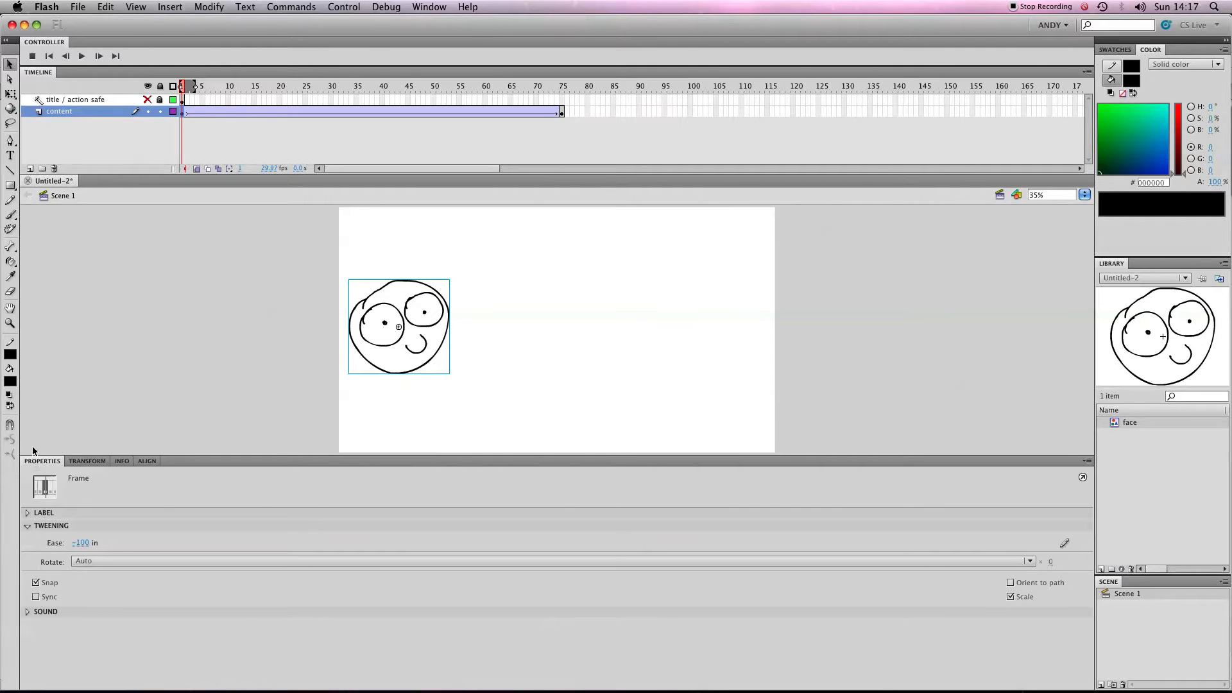
left_click(137, 557)
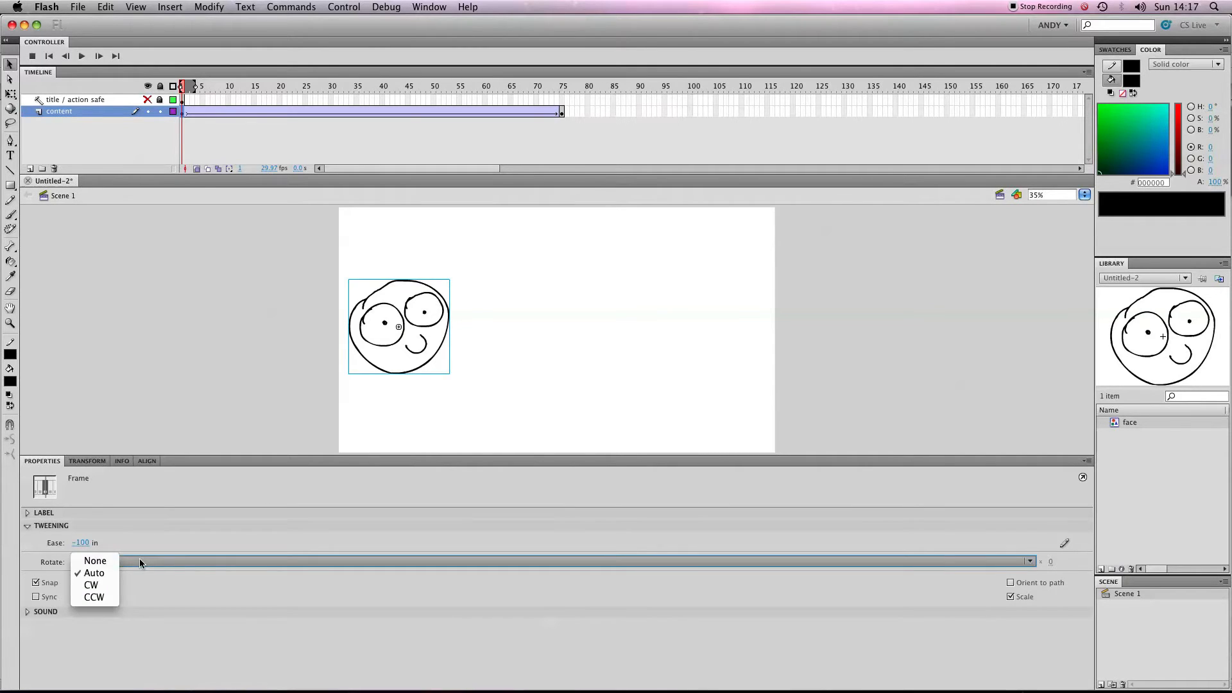
left_click(97, 584)
left_click(1052, 562)
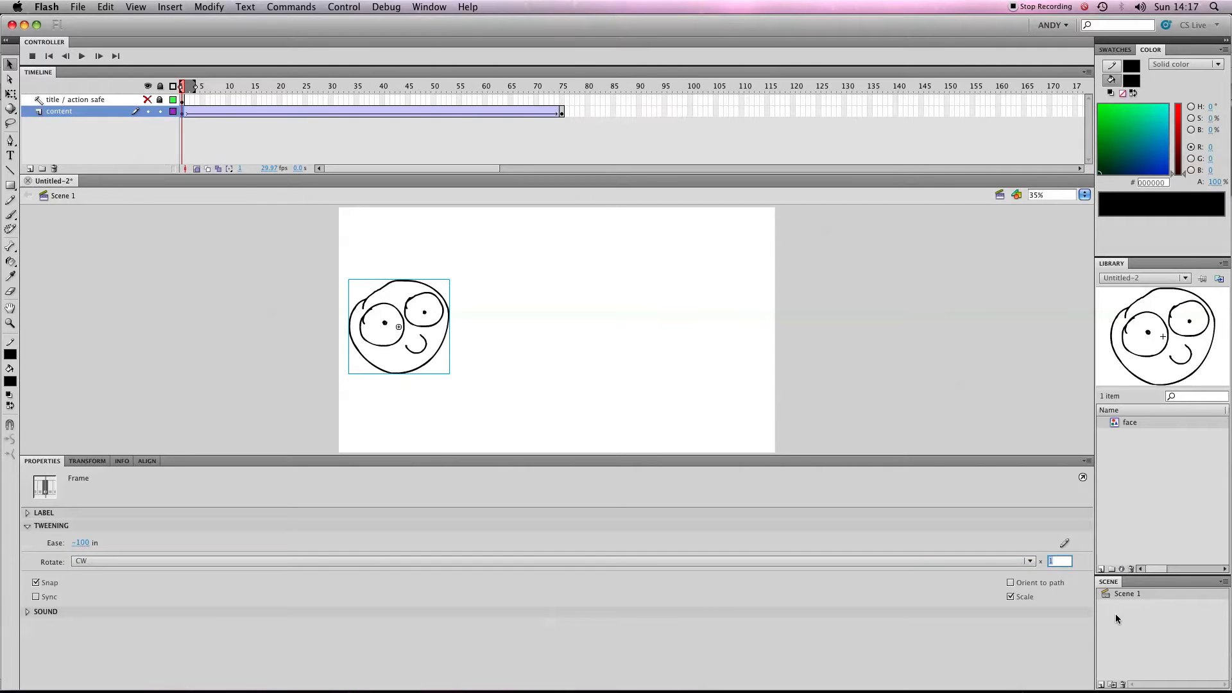
type("3")
key("Return")
left_click(158, 303)
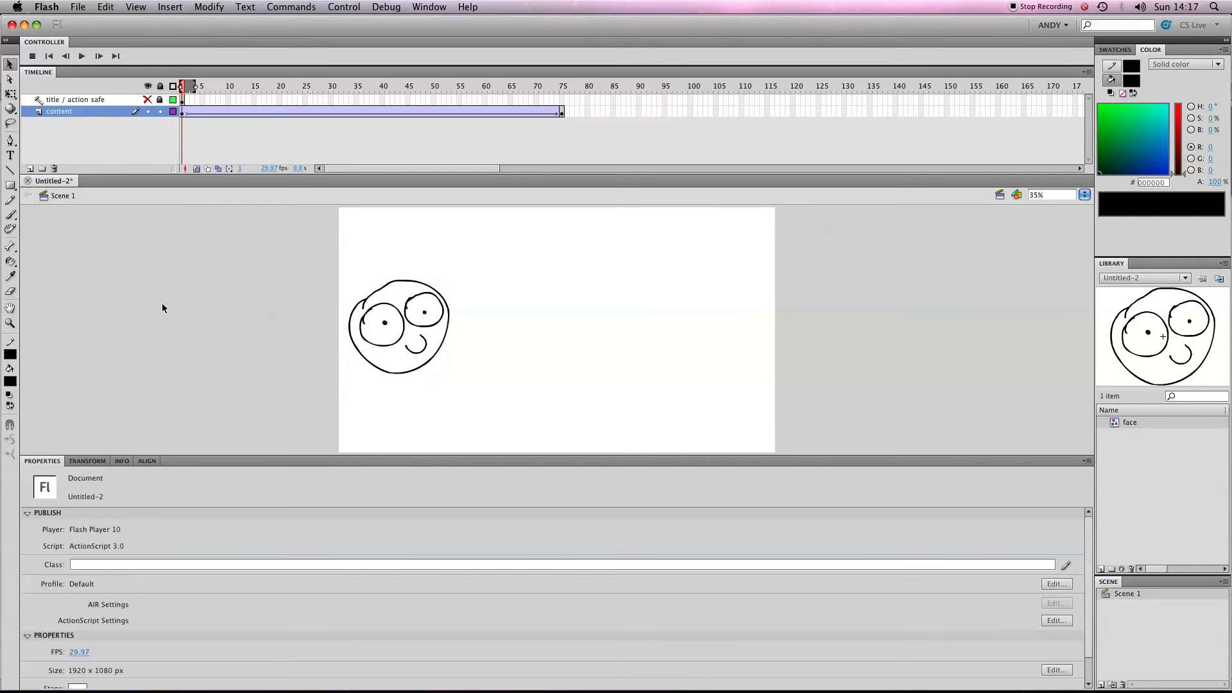
Play back the rotating face animation several times to review the spin
key("Return")
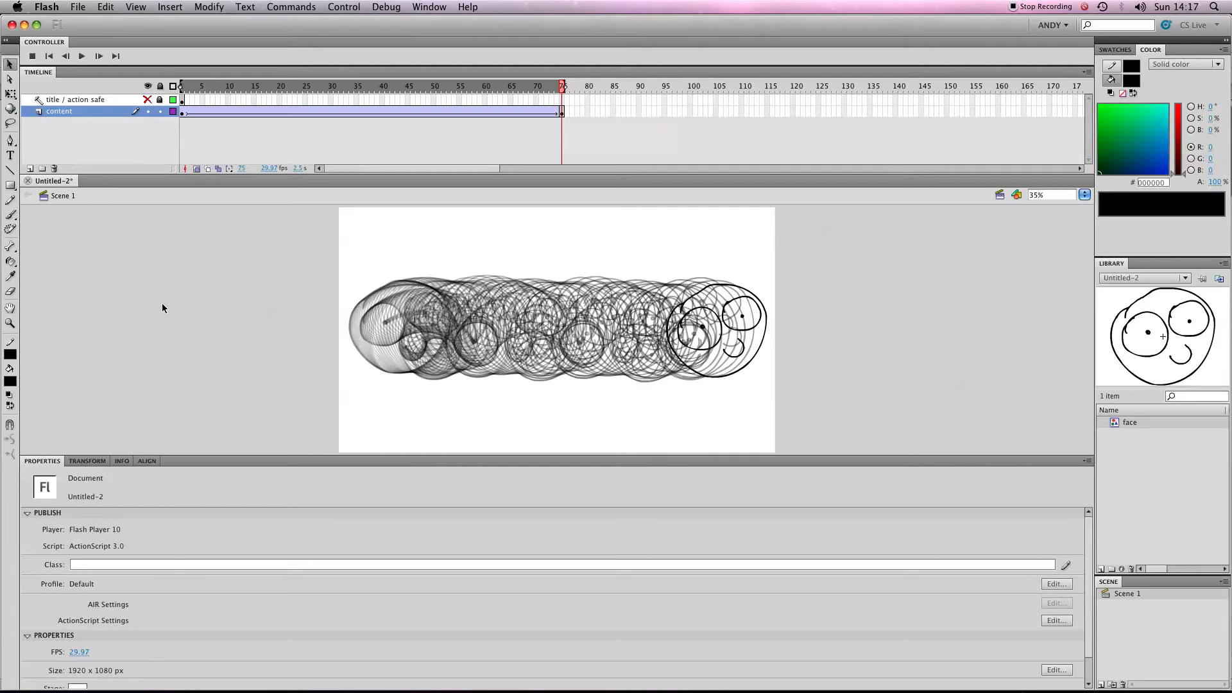
key("Return")
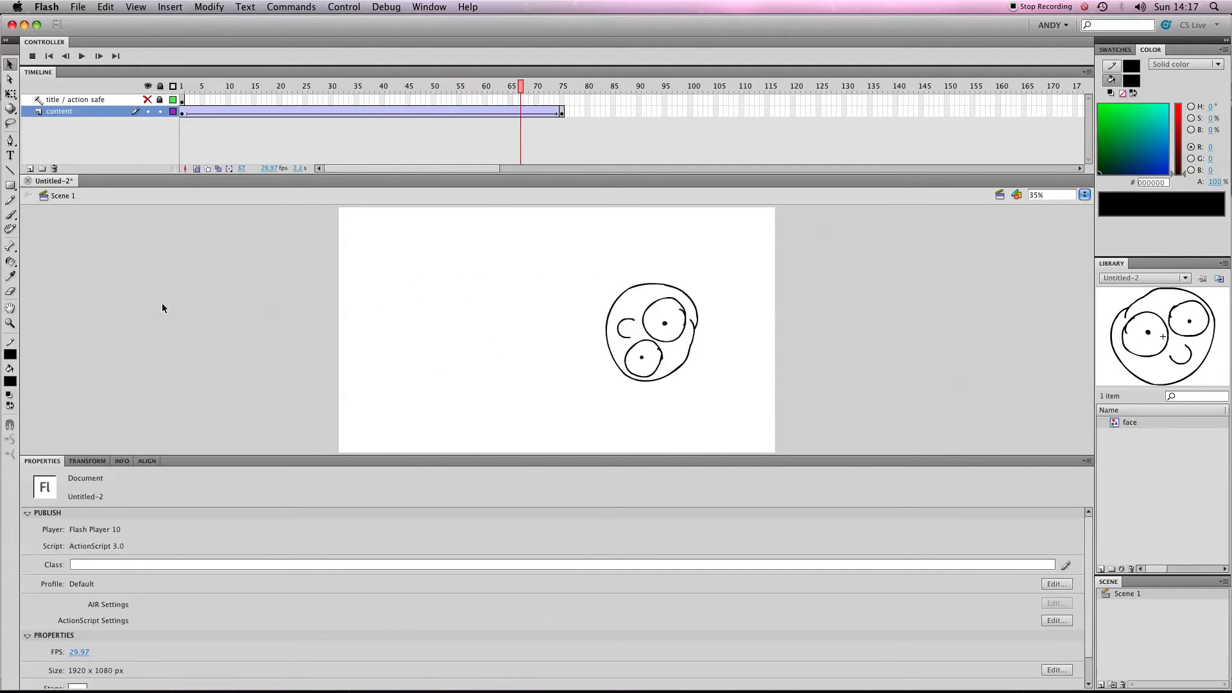
key("Return")
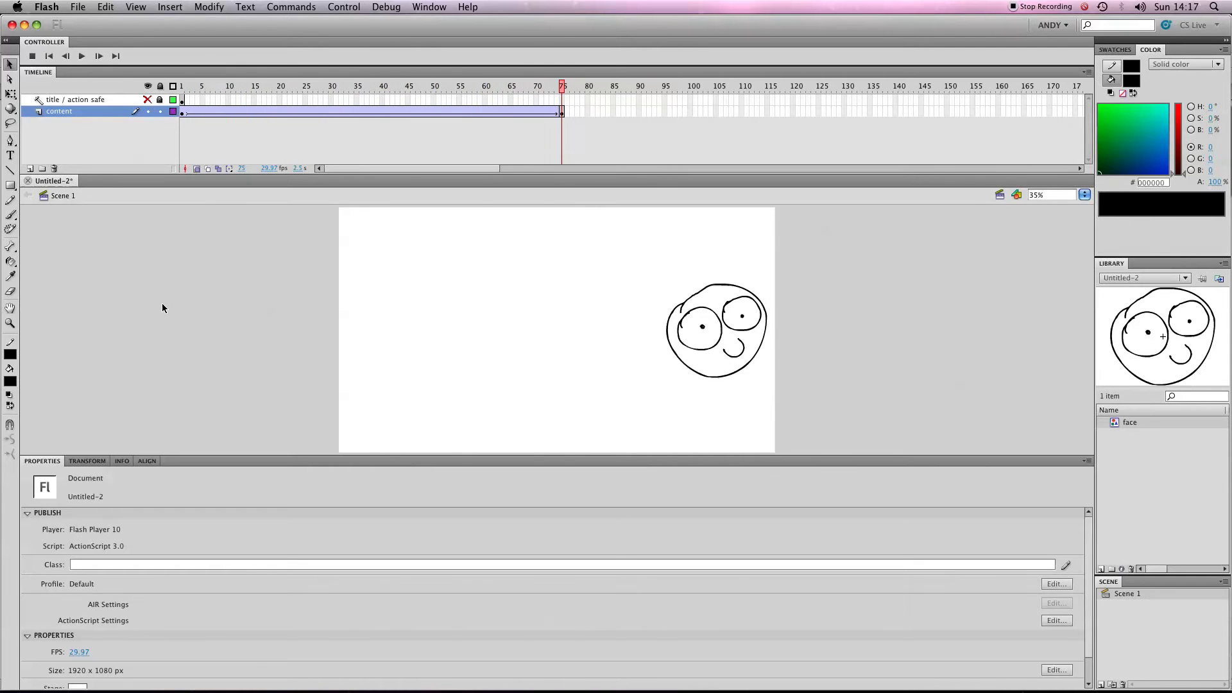
key("Return")
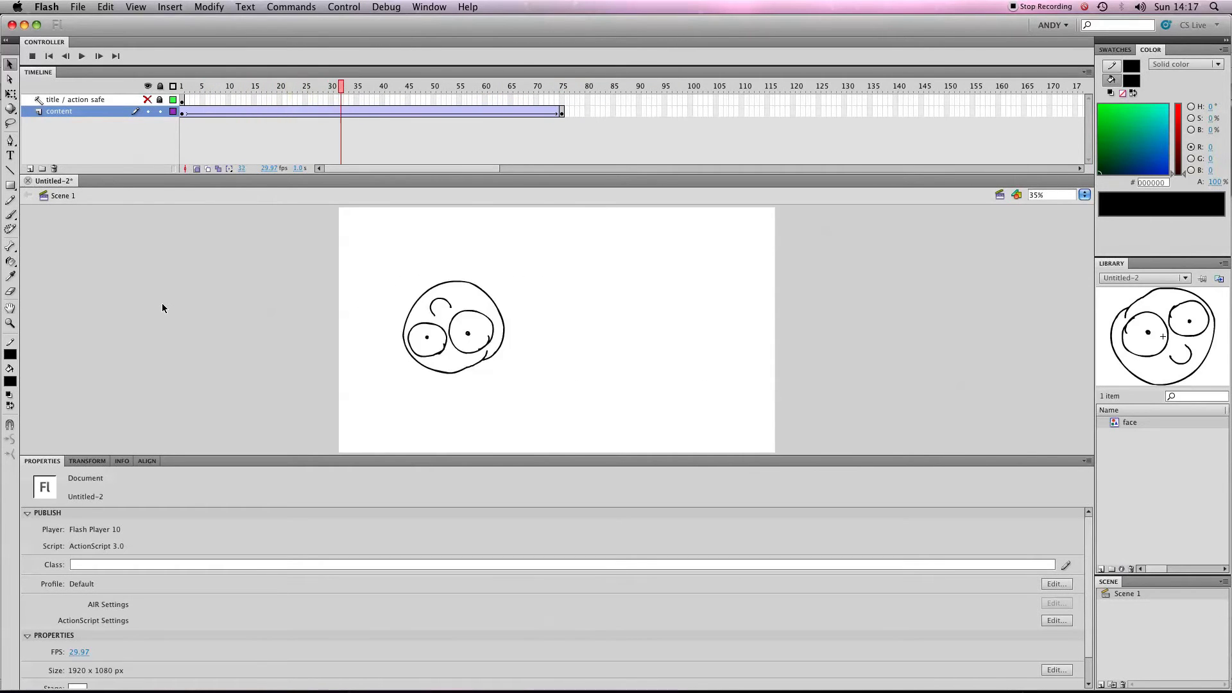
key("Return")
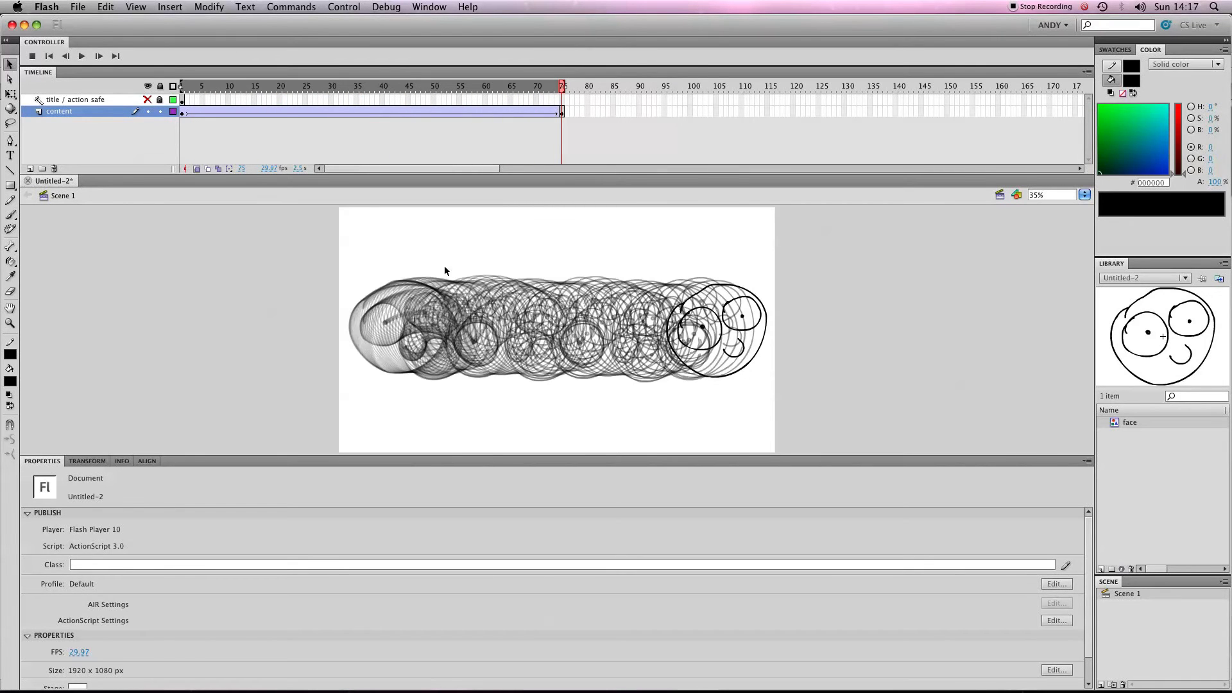
Set the rotation of the content layer's tween at frame 1 to None
left_click(182, 111)
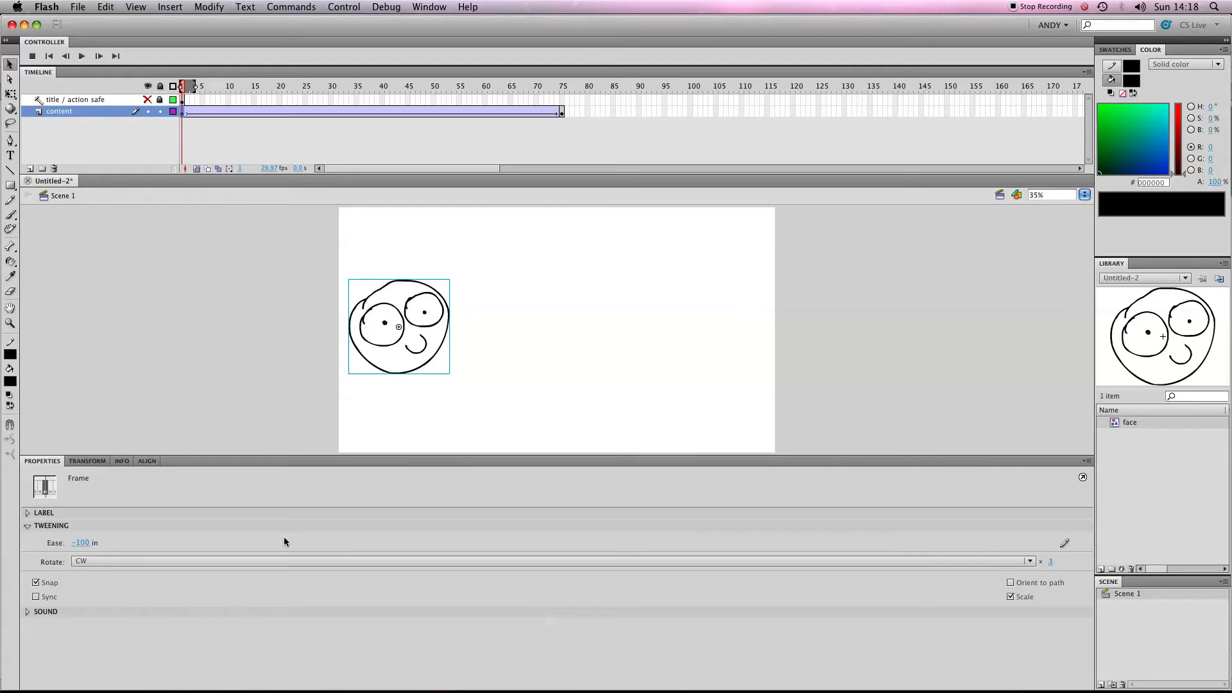
left_click(90, 560)
left_click(92, 562)
left_click(237, 304)
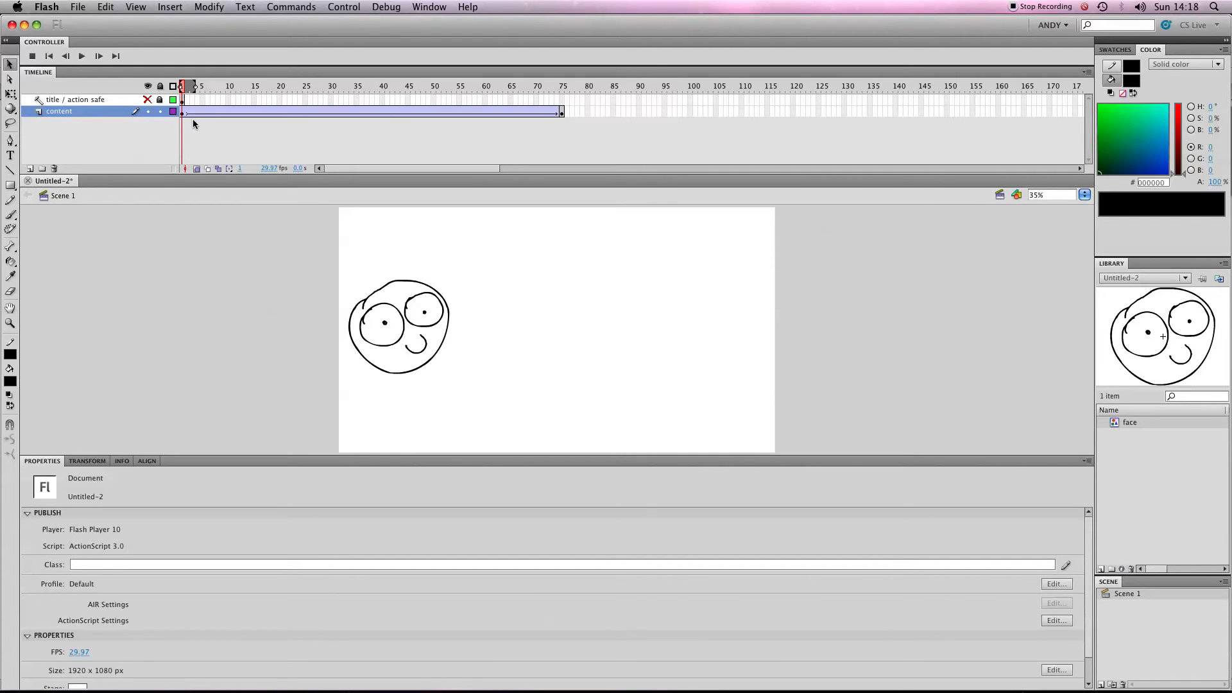
At frame 75, scale the face up with Free Transform to about 787 by 737 px and play the tween from frame 1
left_click(201, 87)
left_click_drag(201, 86, 562, 86)
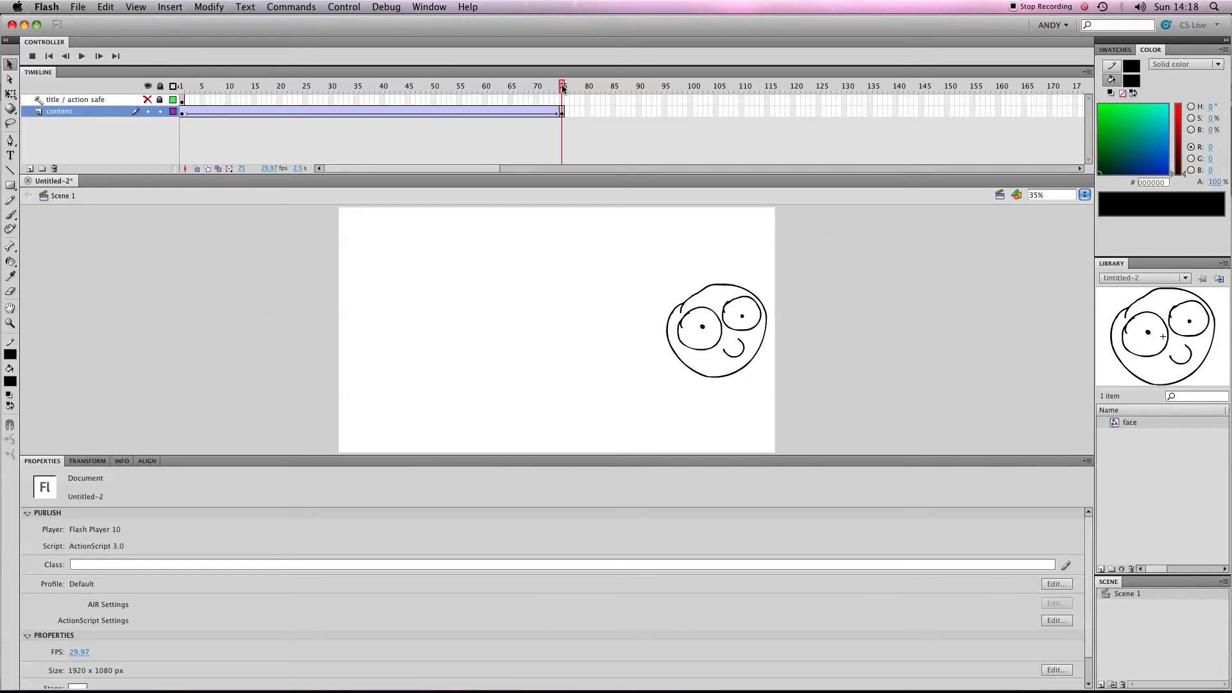
left_click(693, 300)
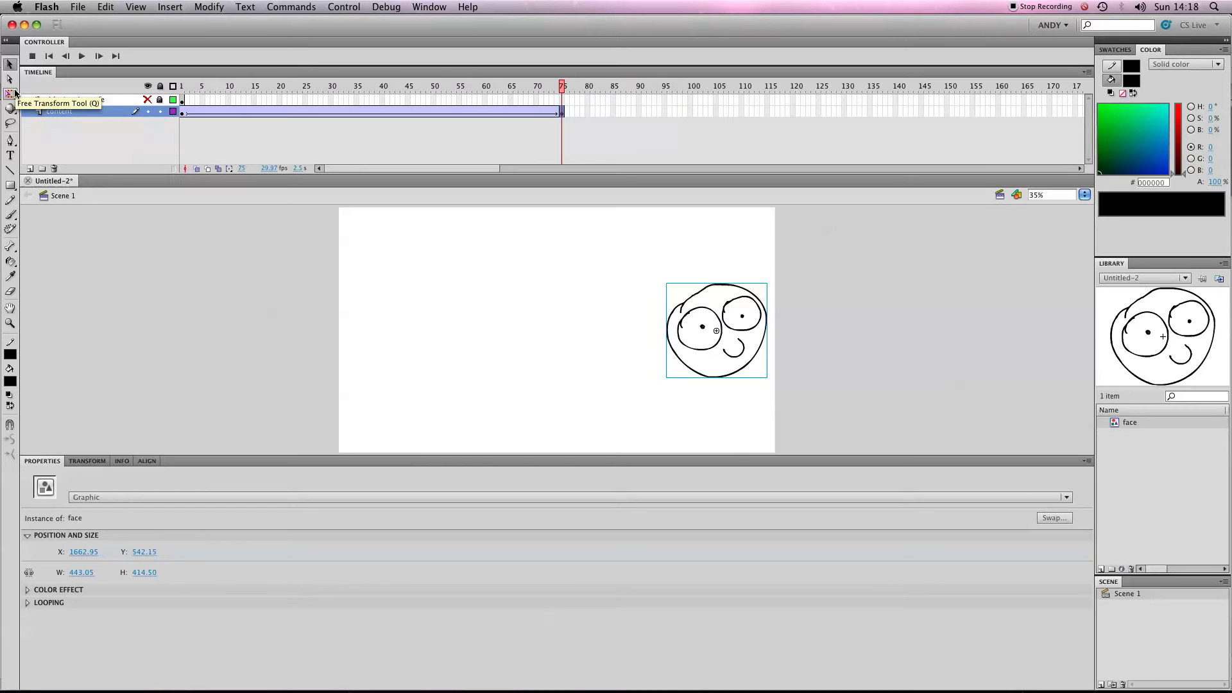
left_click(11, 94)
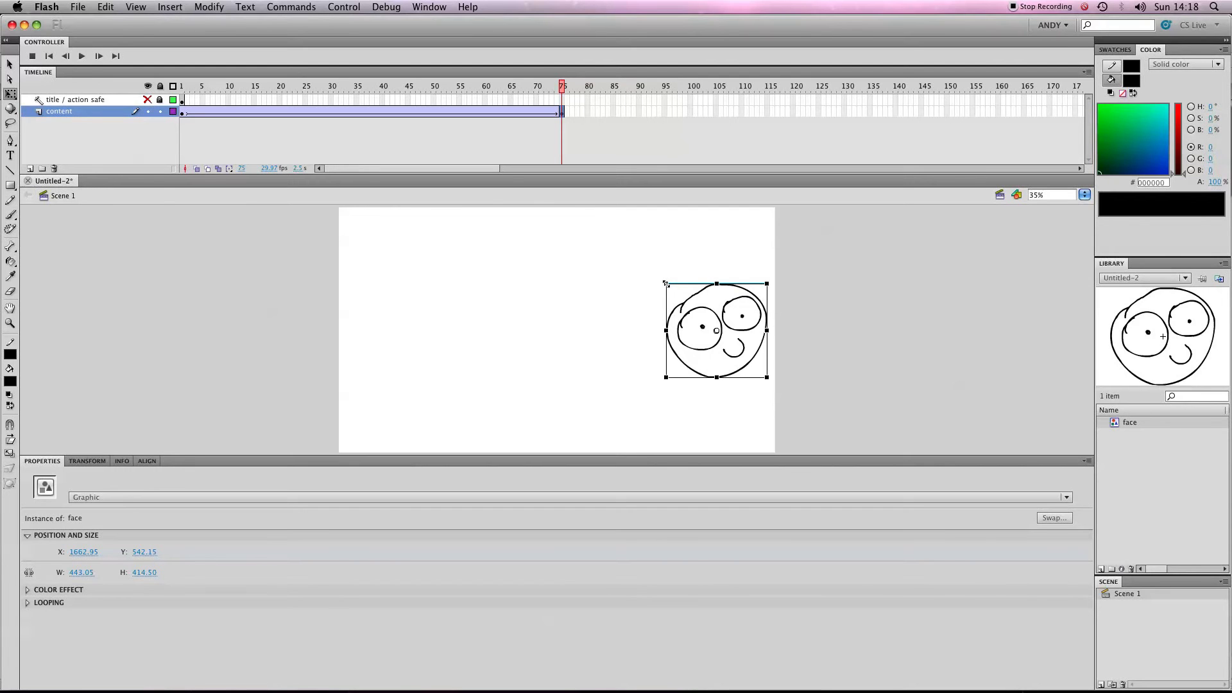
left_click_drag(665, 284, 627, 246)
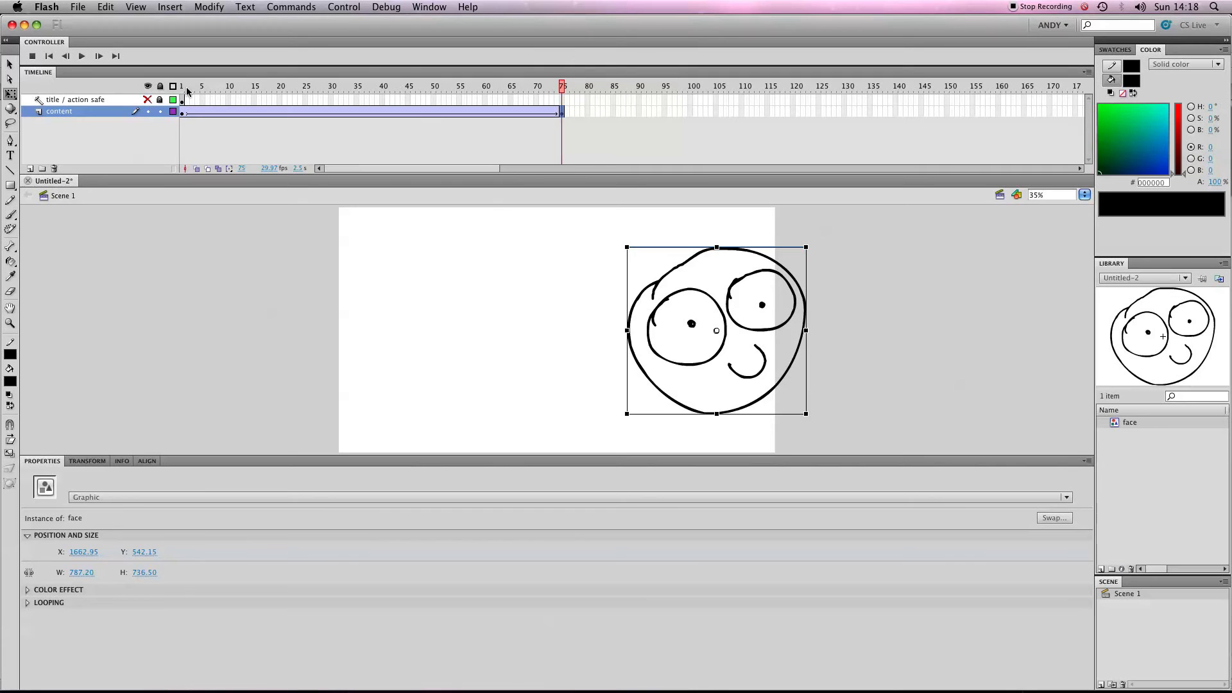
left_click(183, 113)
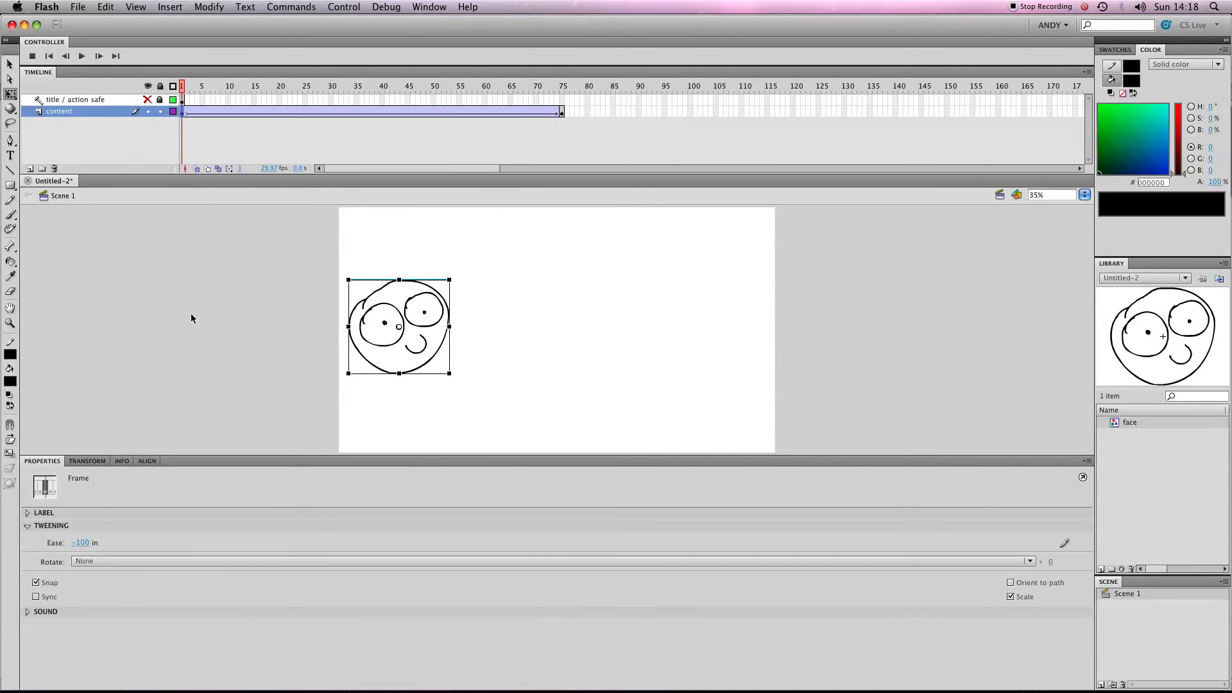
key("Return")
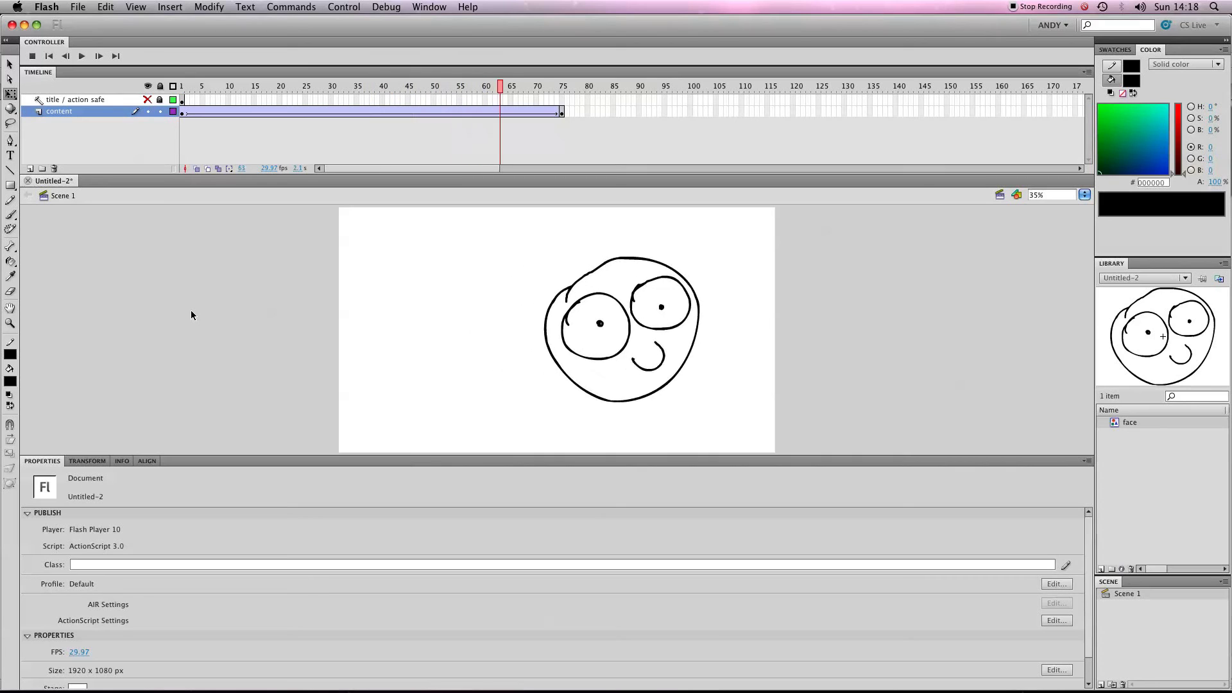
key("Return")
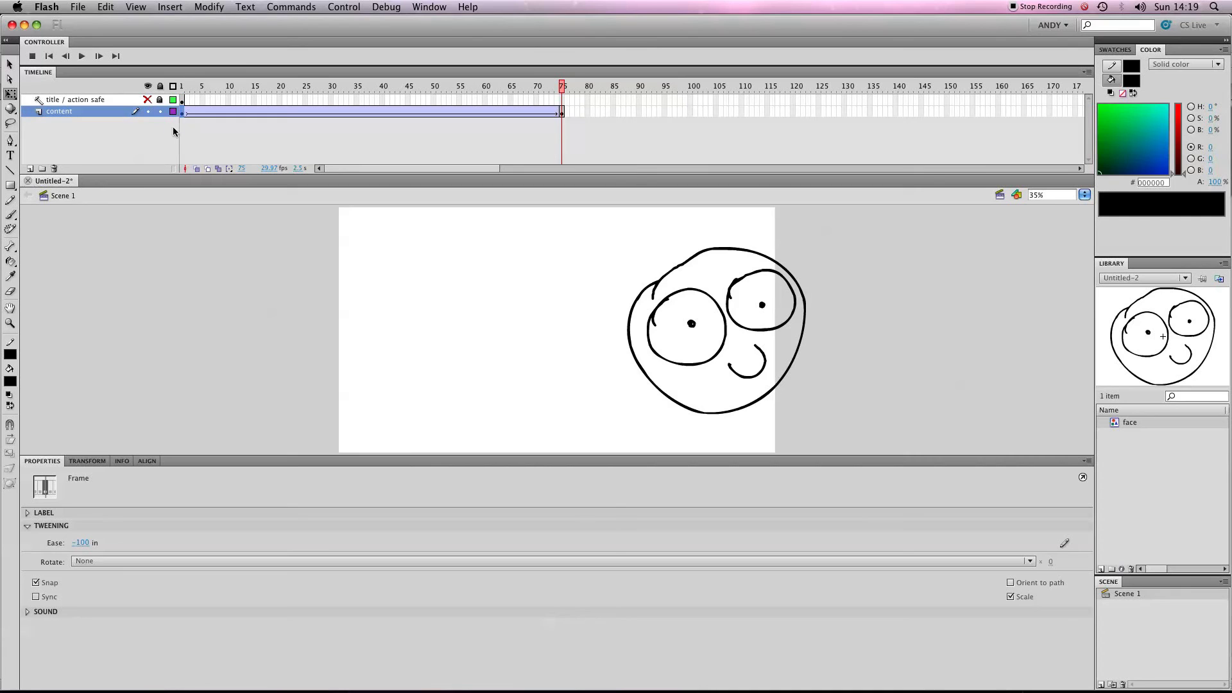
Shrink the face in the first keyframe with Free Transform and play the growing animation several times
left_click(185, 115)
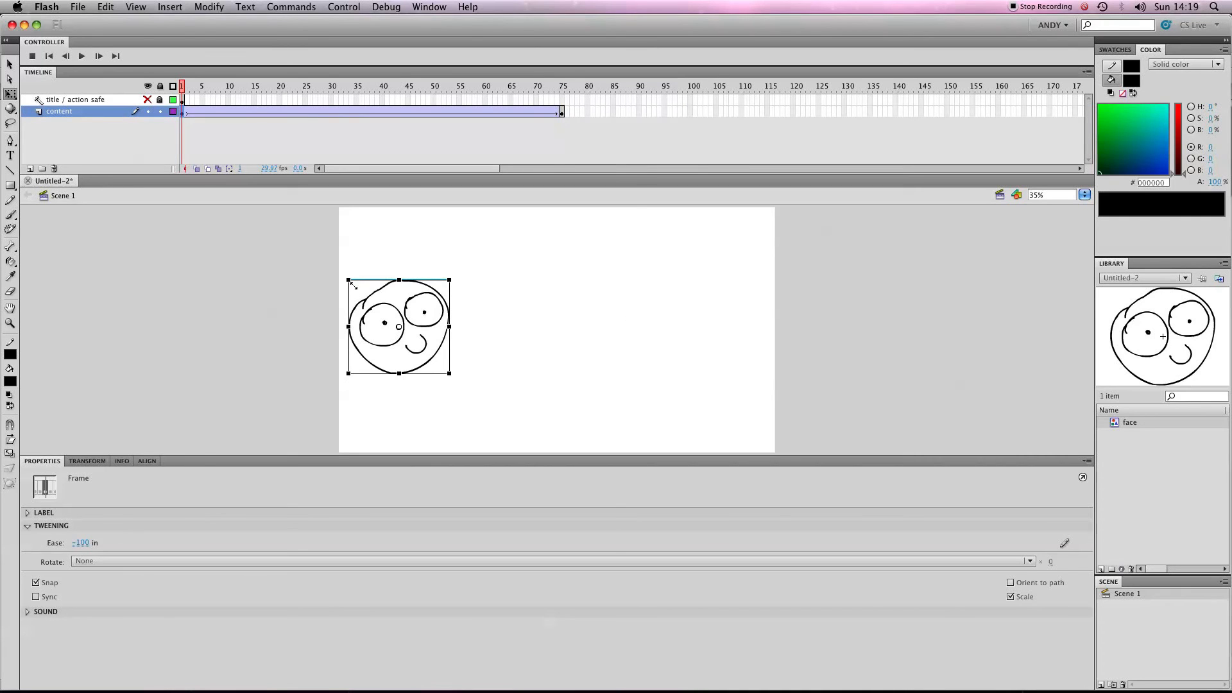
left_click_drag(349, 278, 374, 308)
key("Return")
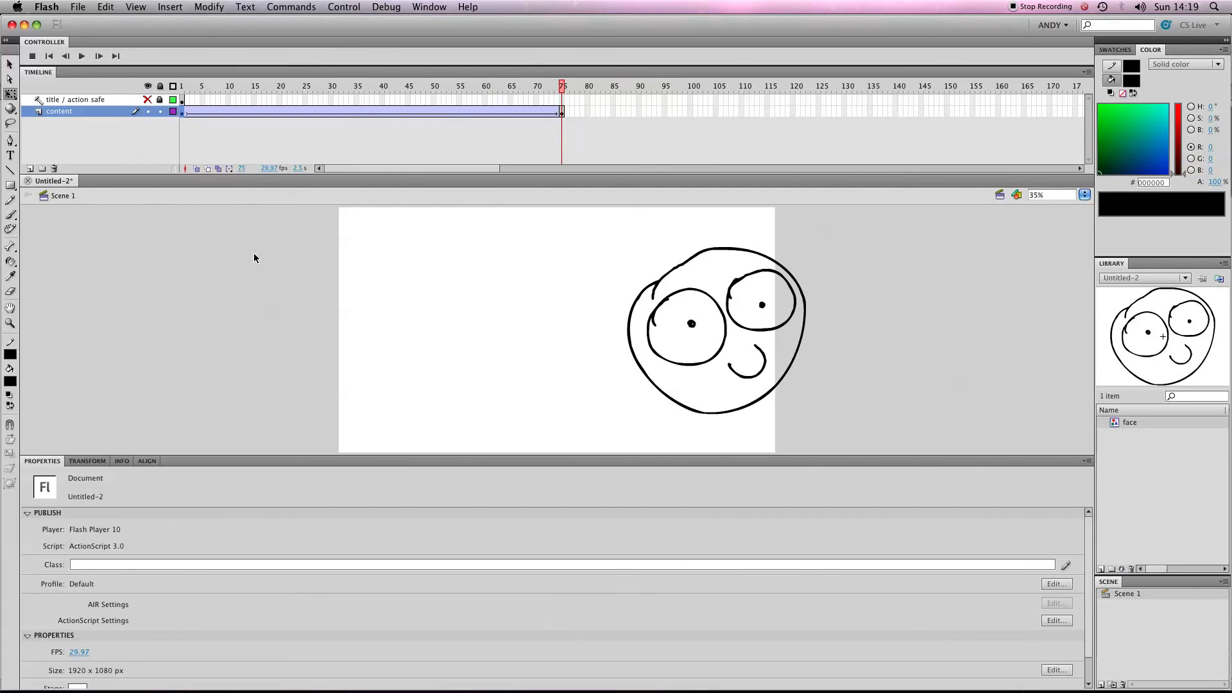
key("Return")
key("Return")
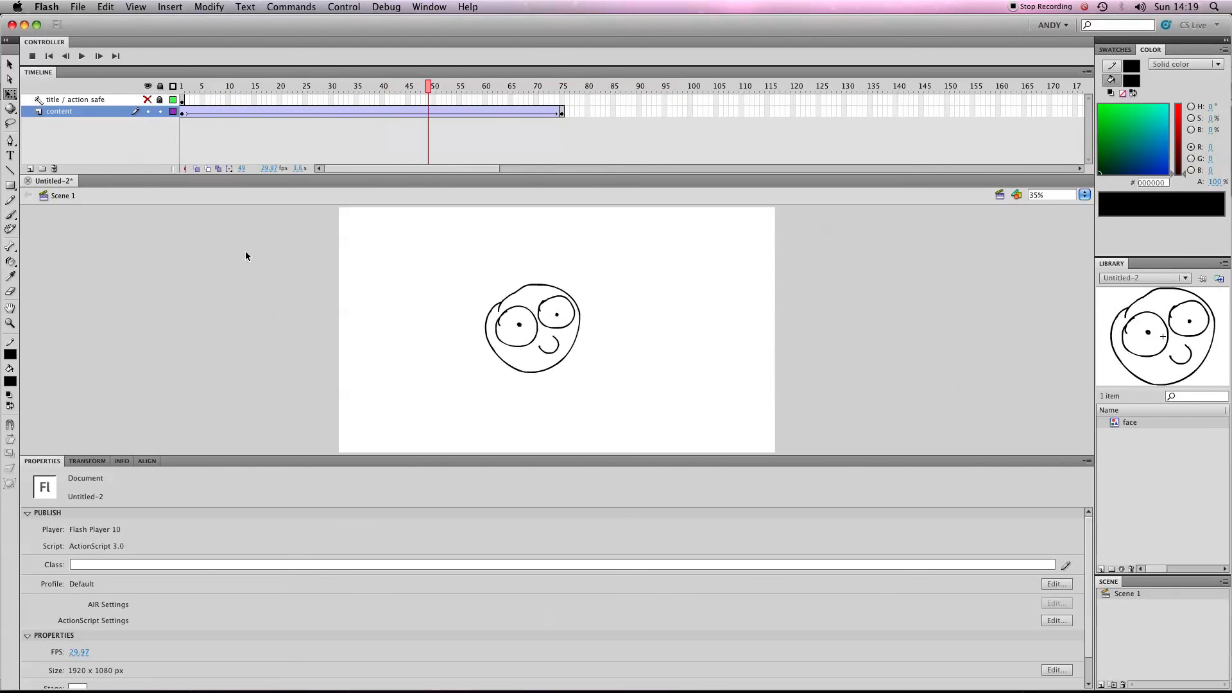